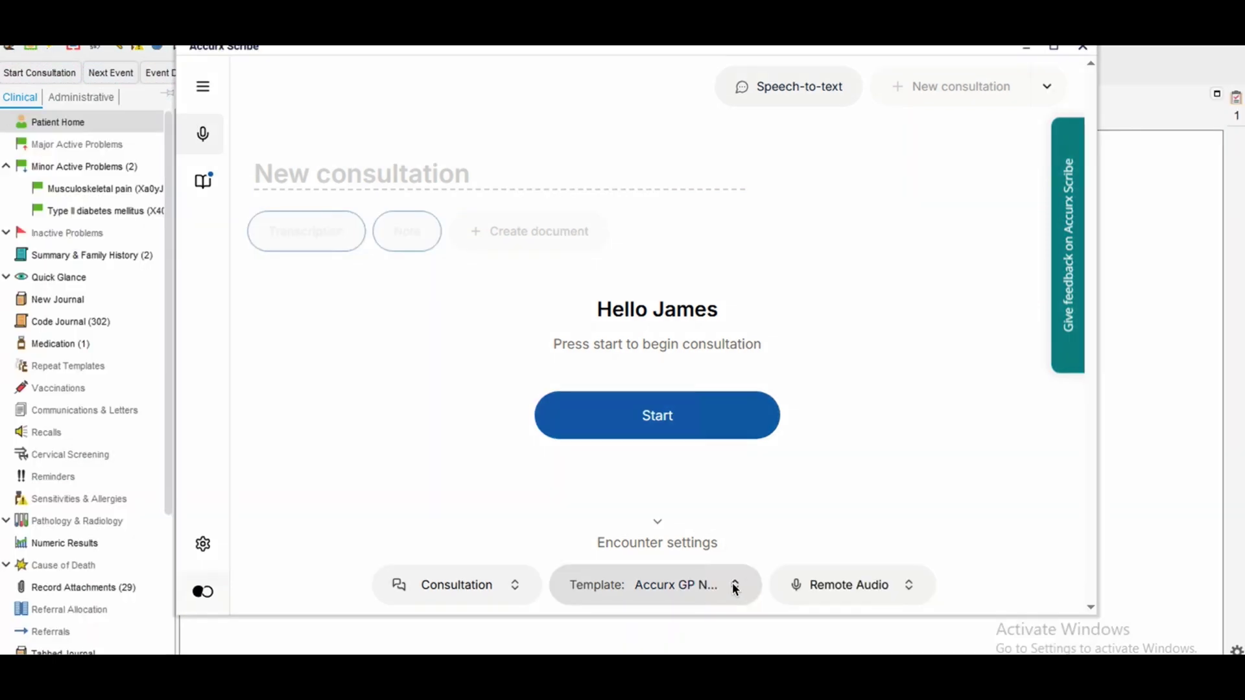
Choose the Physiotherapy template for the consultation note.
click(734, 585)
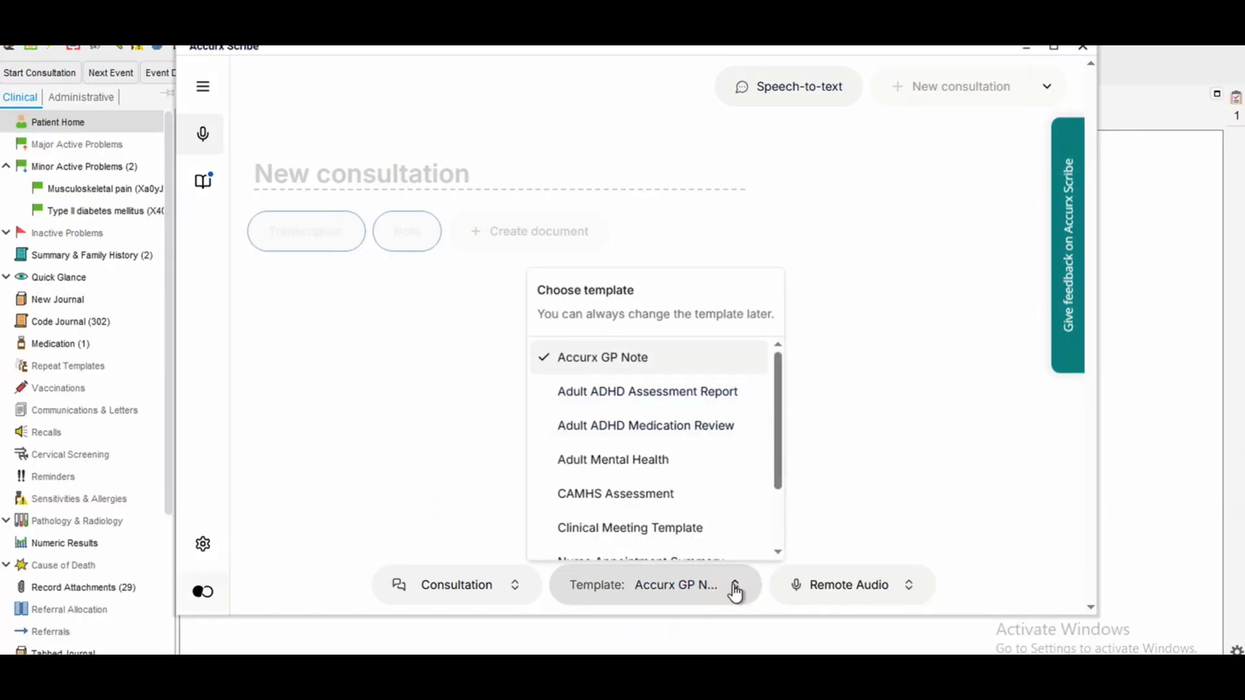
scroll(691, 507, down, 3)
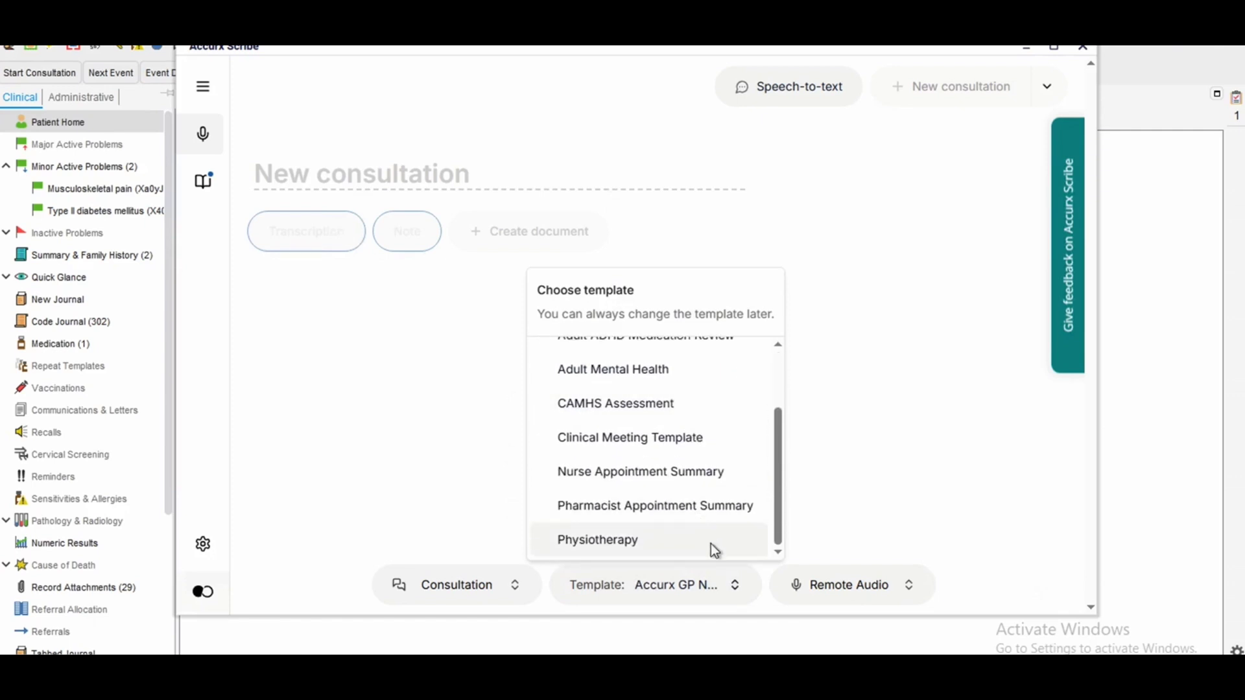
click(710, 544)
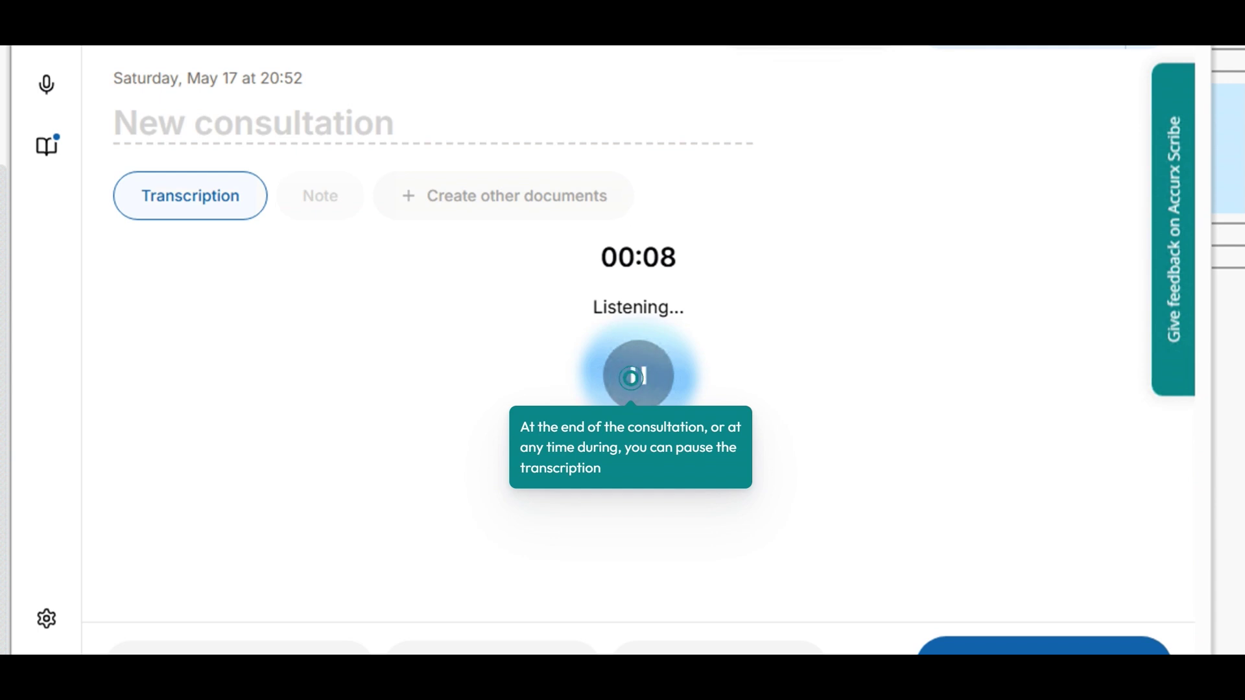
Pause the knee-pain consultation transcription and add extra details to the note.
click(631, 378)
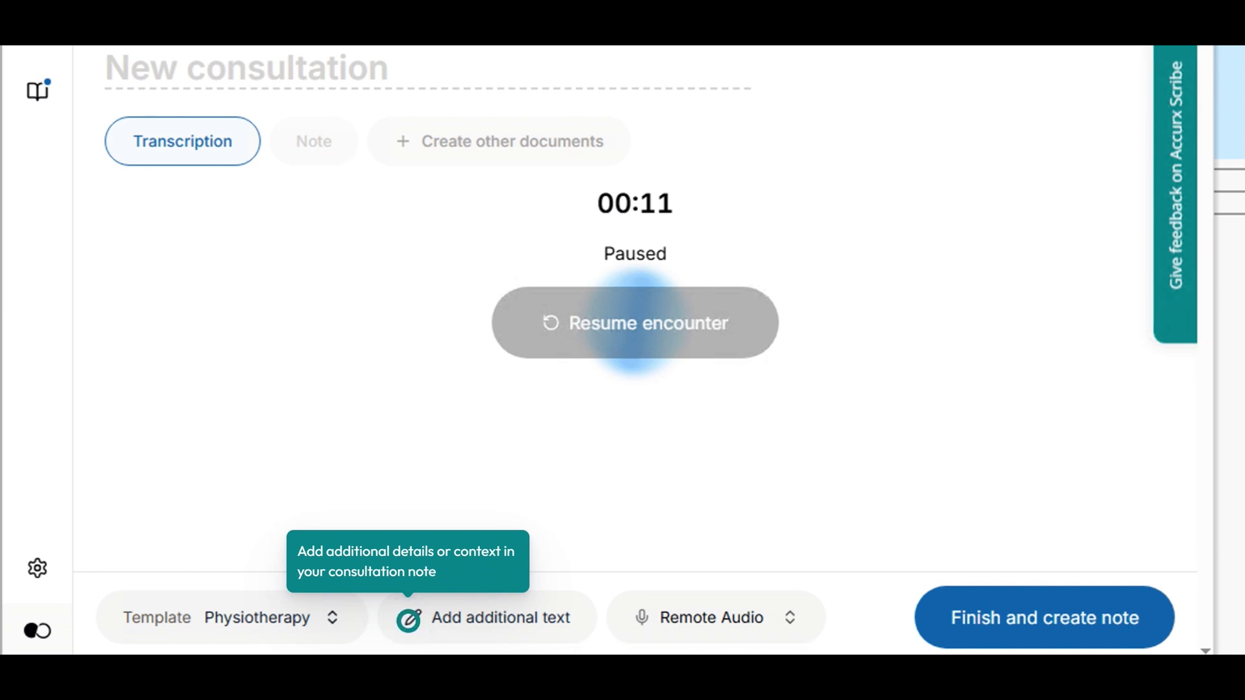
click(408, 619)
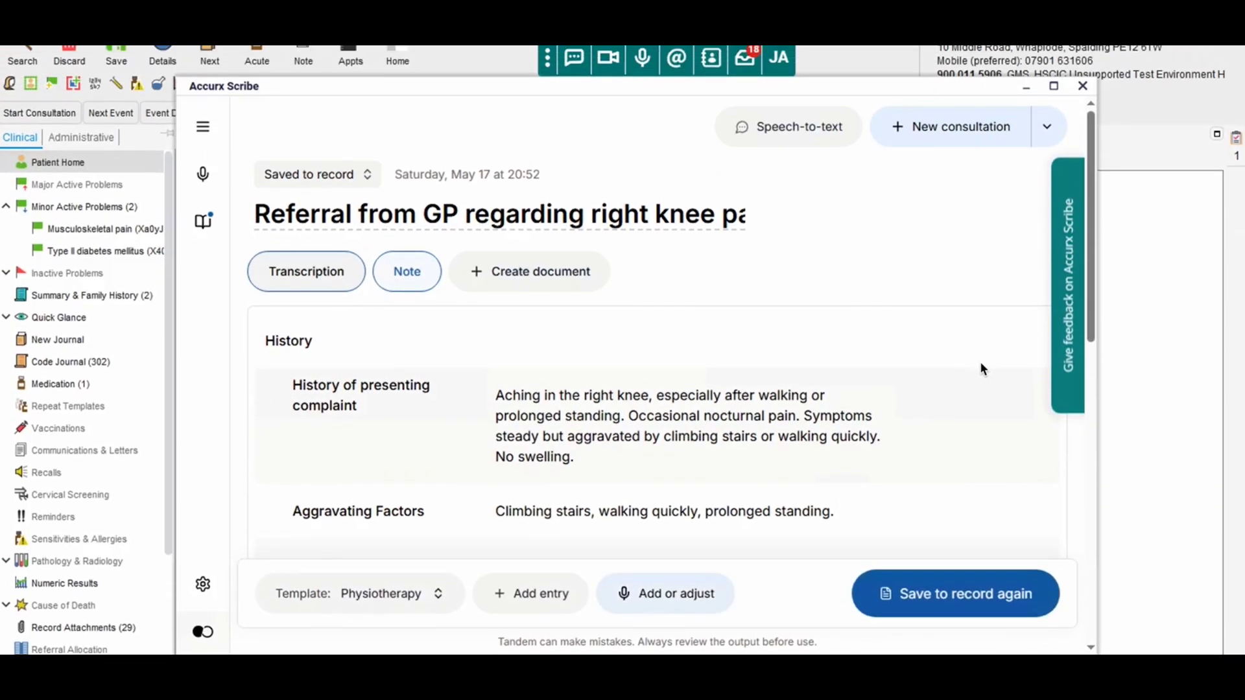
Edit the presenting complaint to read 'climbing stairs, walking quickly or running'.
scroll(981, 317, down, 1)
scroll(981, 370, down, 2)
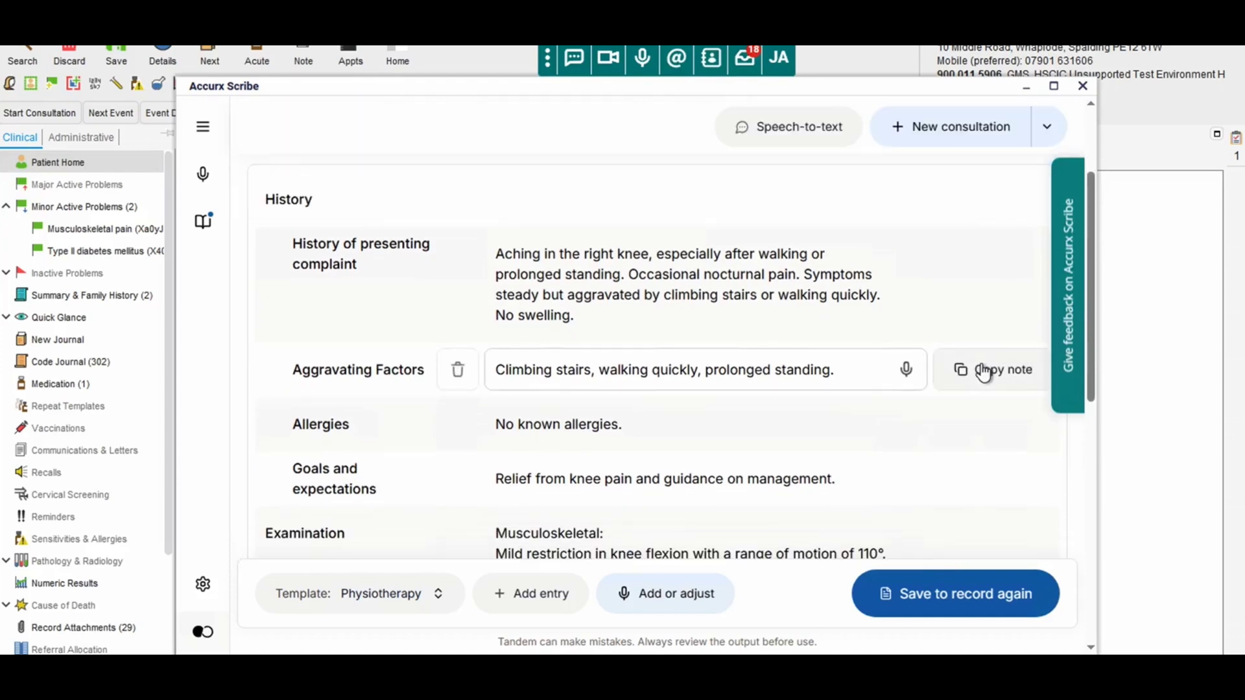
scroll(982, 373, down, 2)
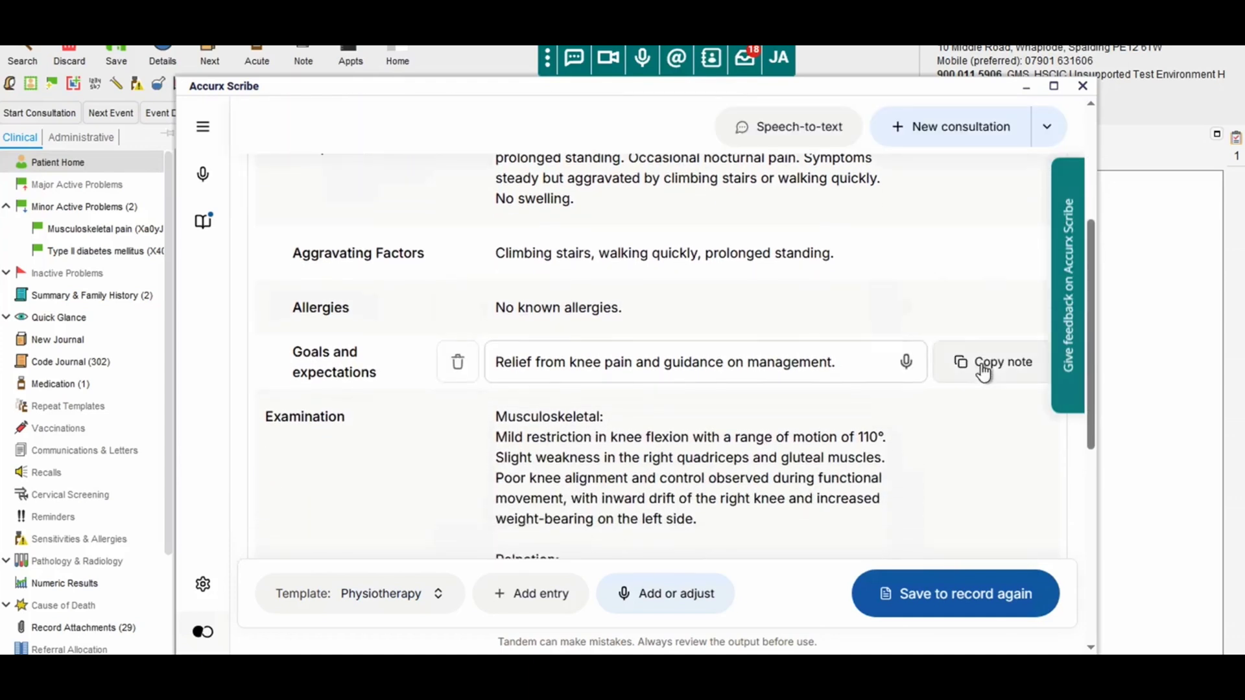
scroll(981, 367, down, 5)
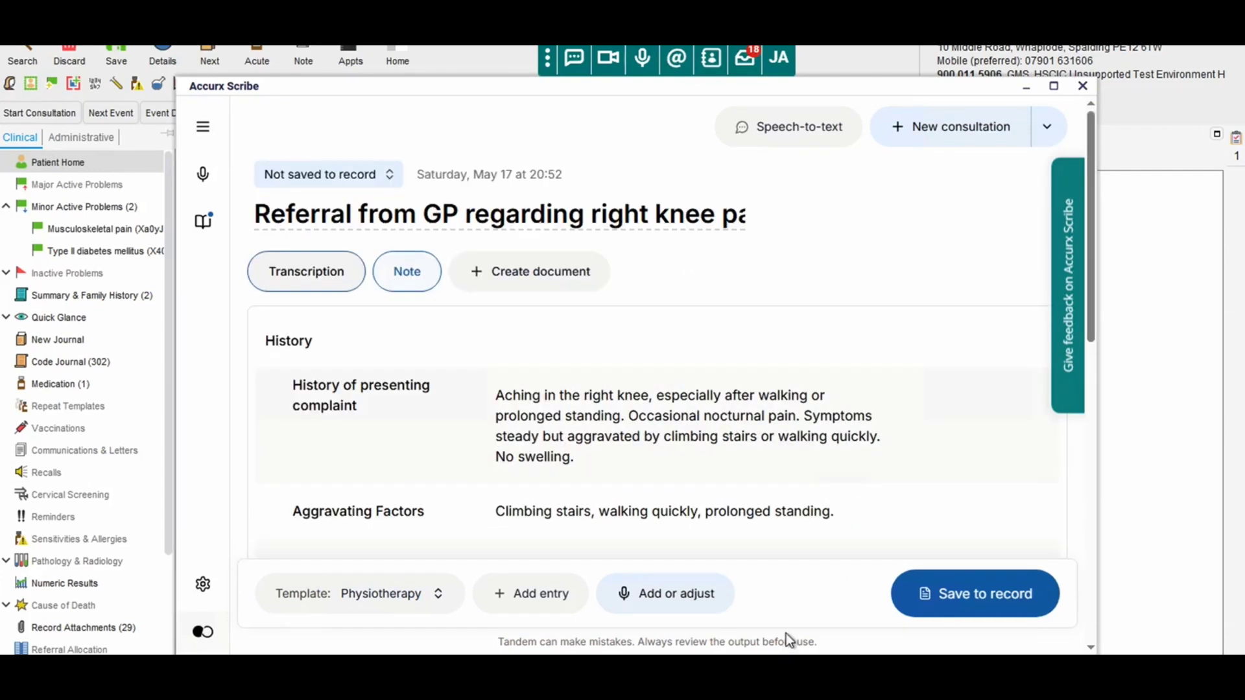
click(786, 439)
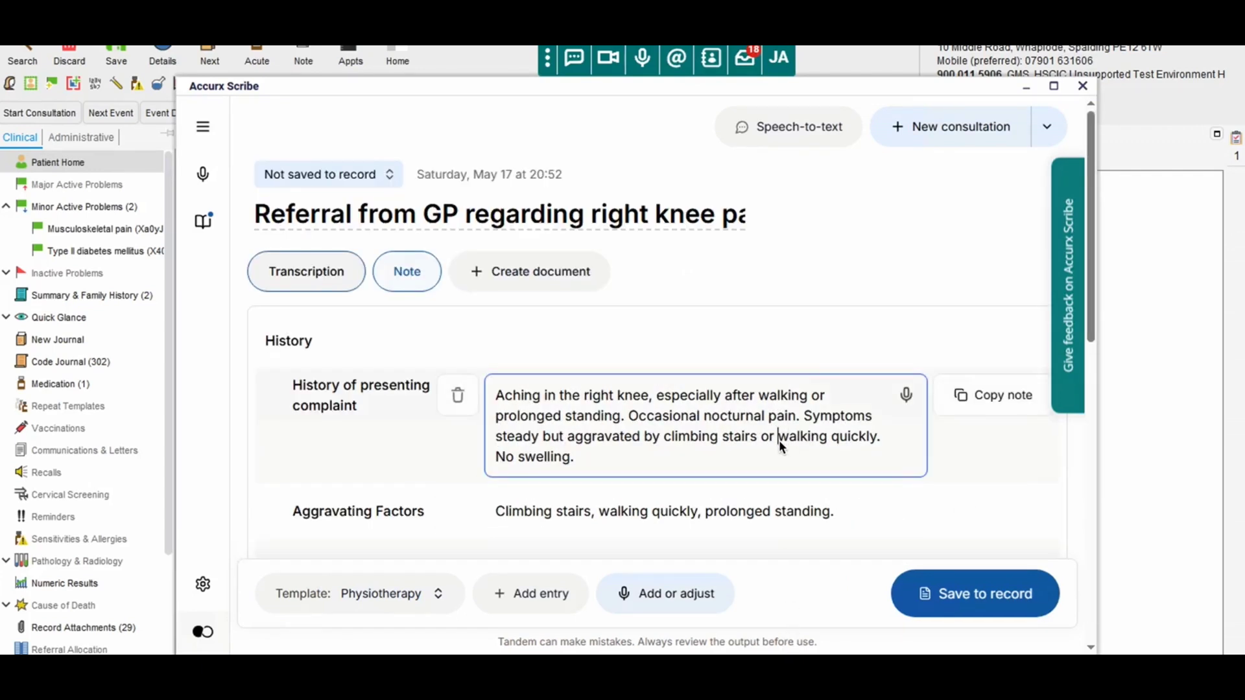
key(BackSpace)
key(BackSpace)
key(BackSpace)
key(BackSpace)
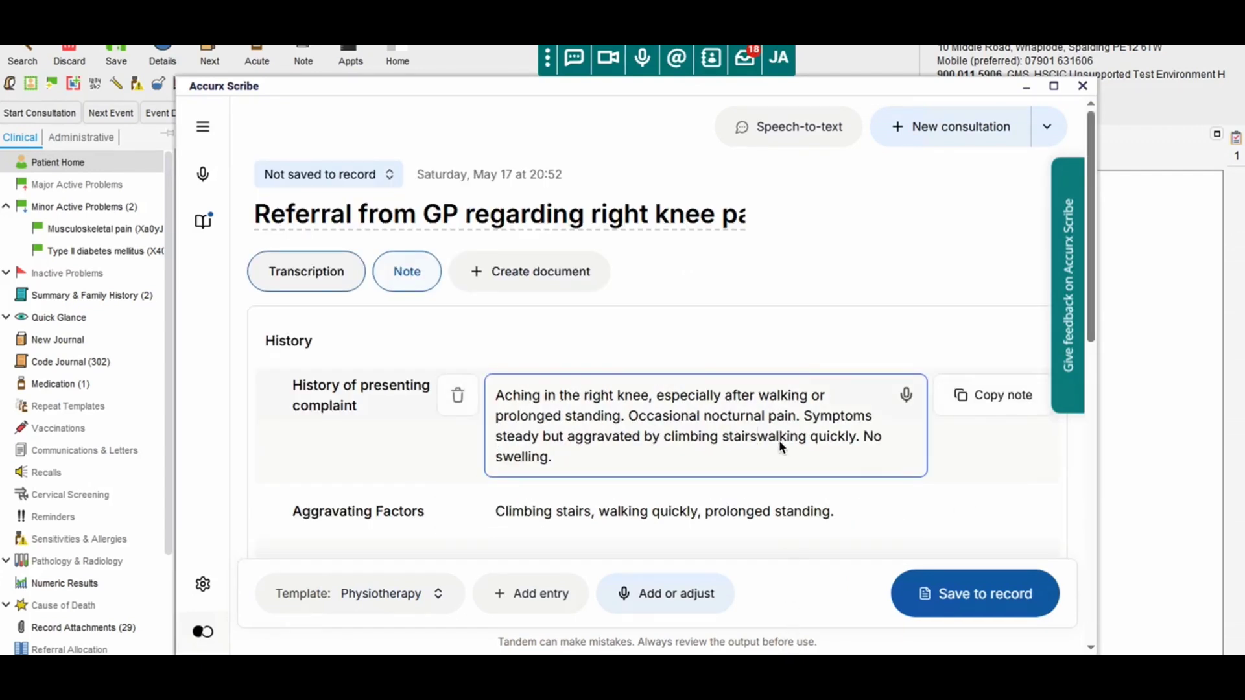
text(, )
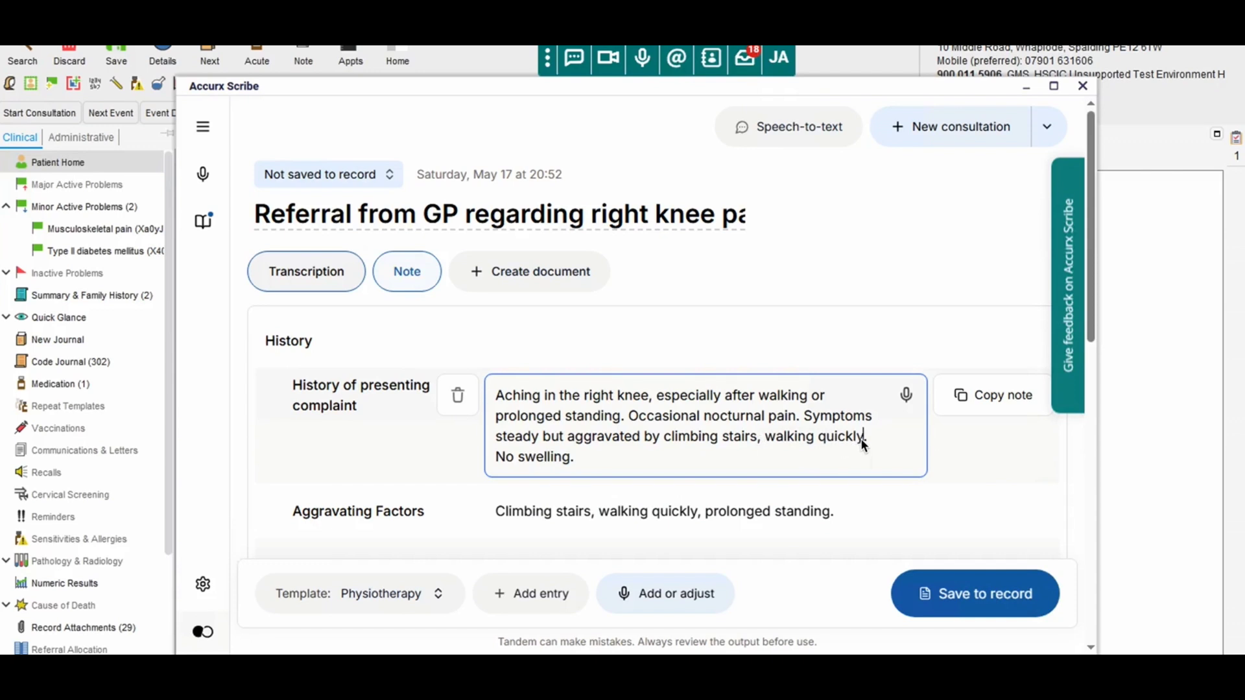
text(or running)
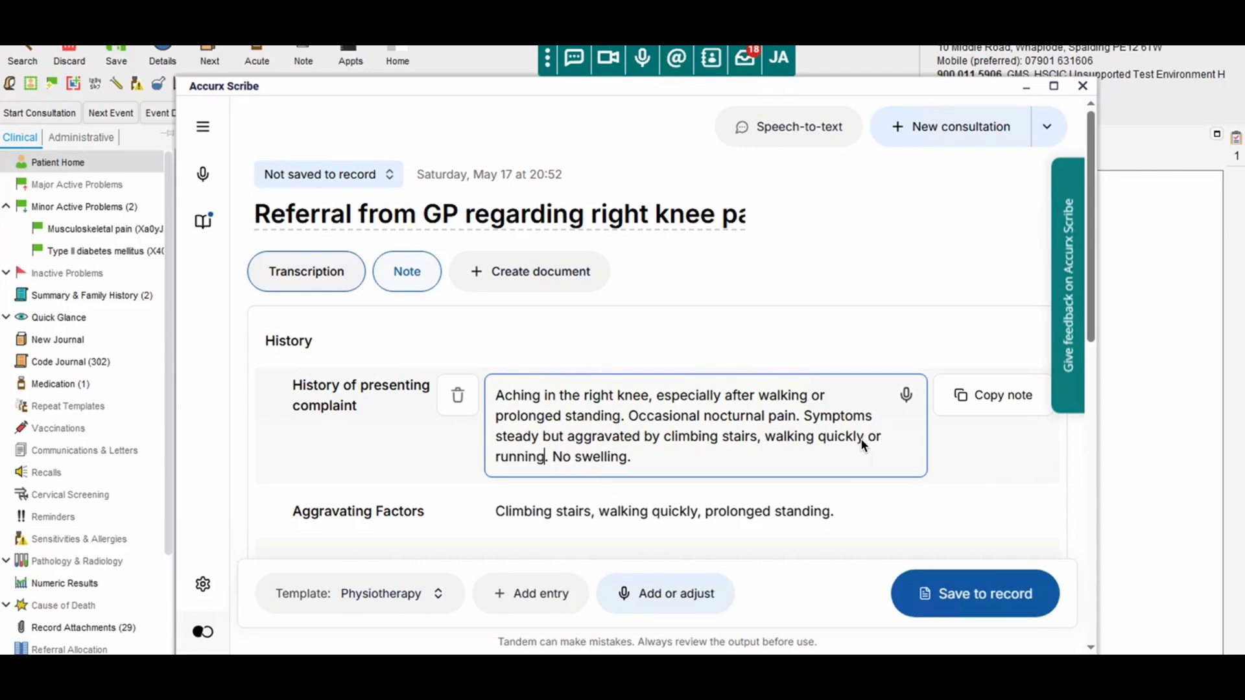
click(976, 461)
Begin giving instructions to adjust the note automatically.
scroll(977, 465, down, 3)
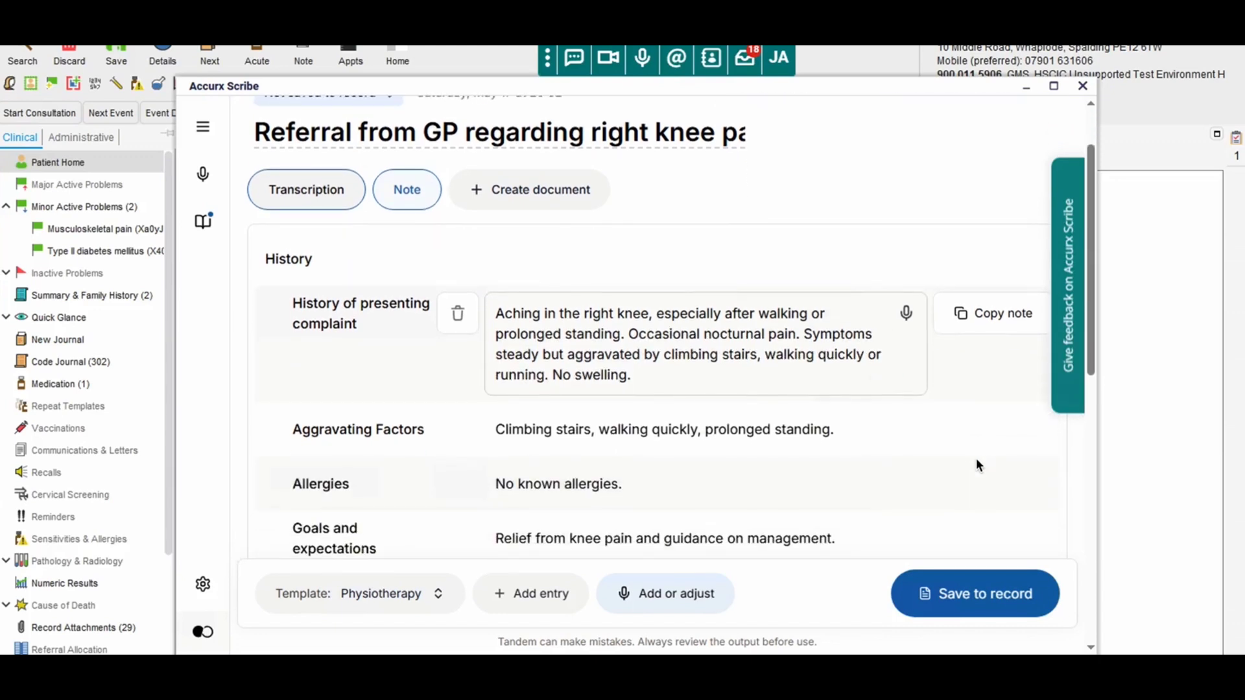
scroll(977, 467, down, 4)
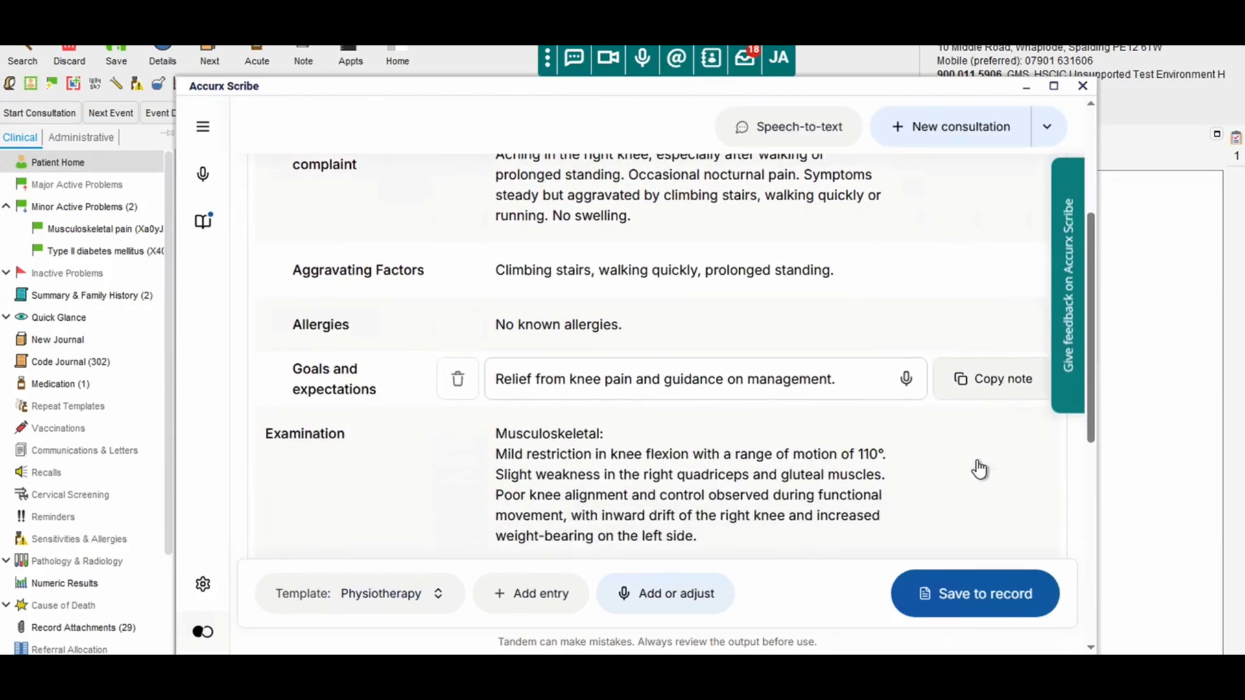
click(673, 601)
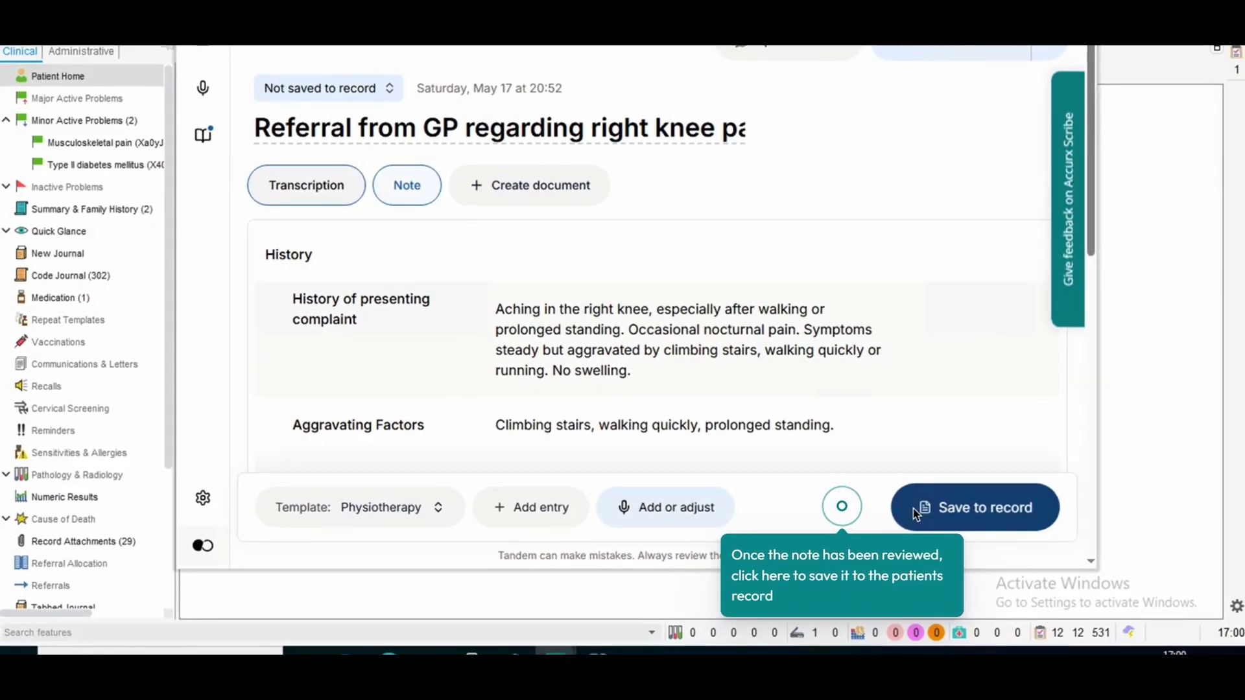
Save the edited Physiotherapy note to the record, confirming the patient details.
click(912, 508)
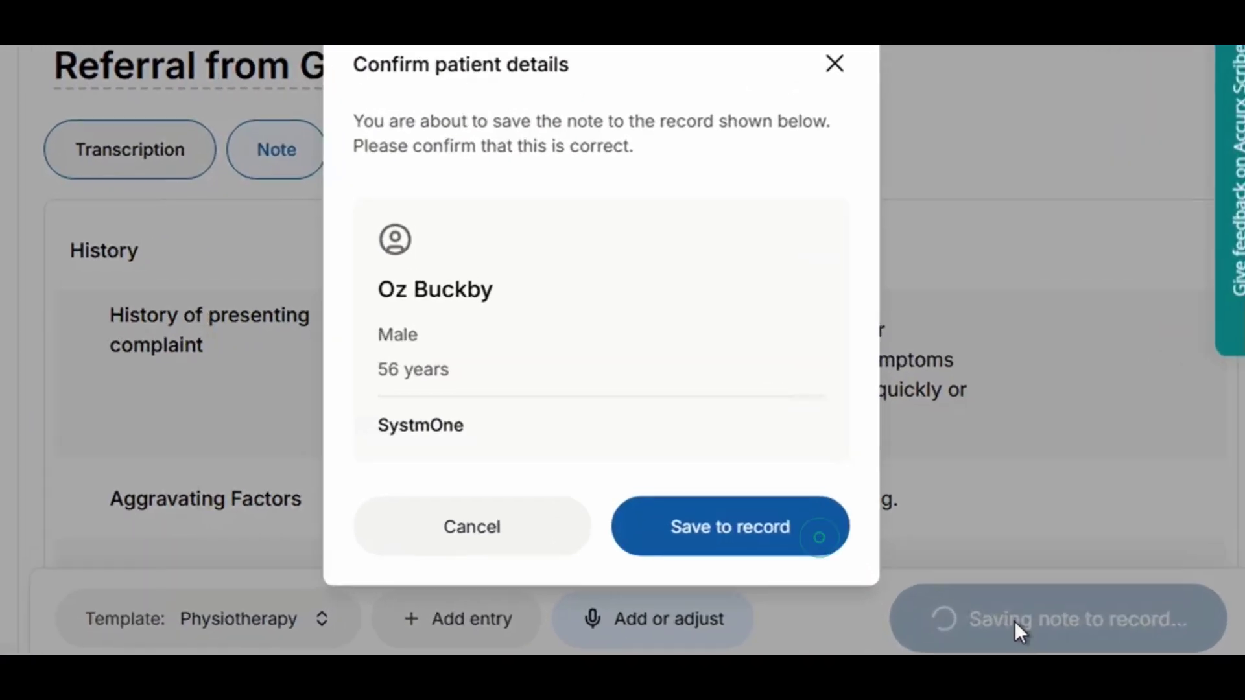
mouse_move(783, 455)
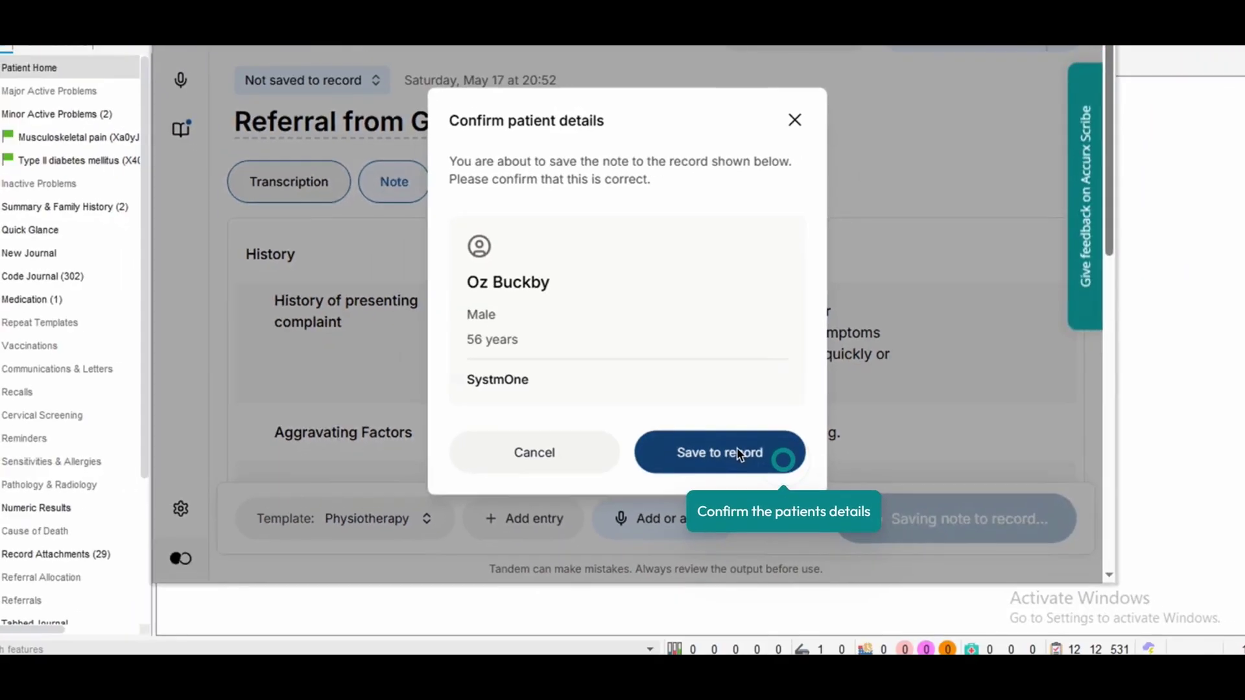
click(756, 533)
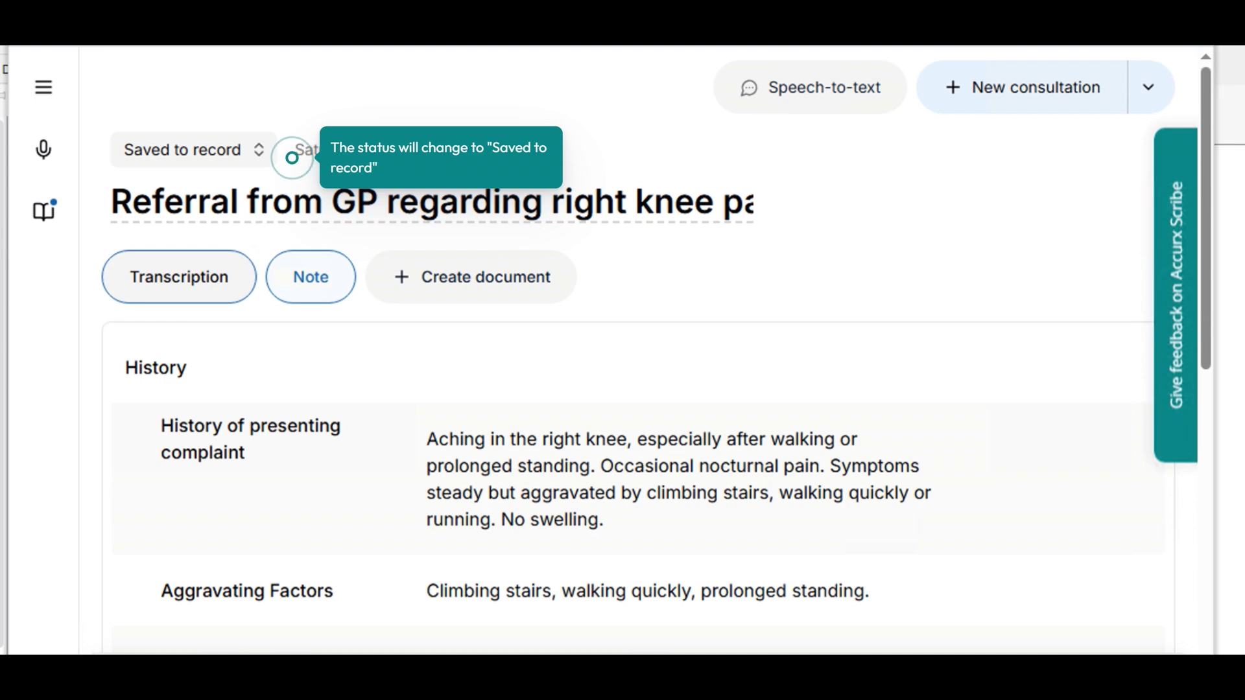
Replace the consultation title with the patient's NHS number.
triple_click(609, 201)
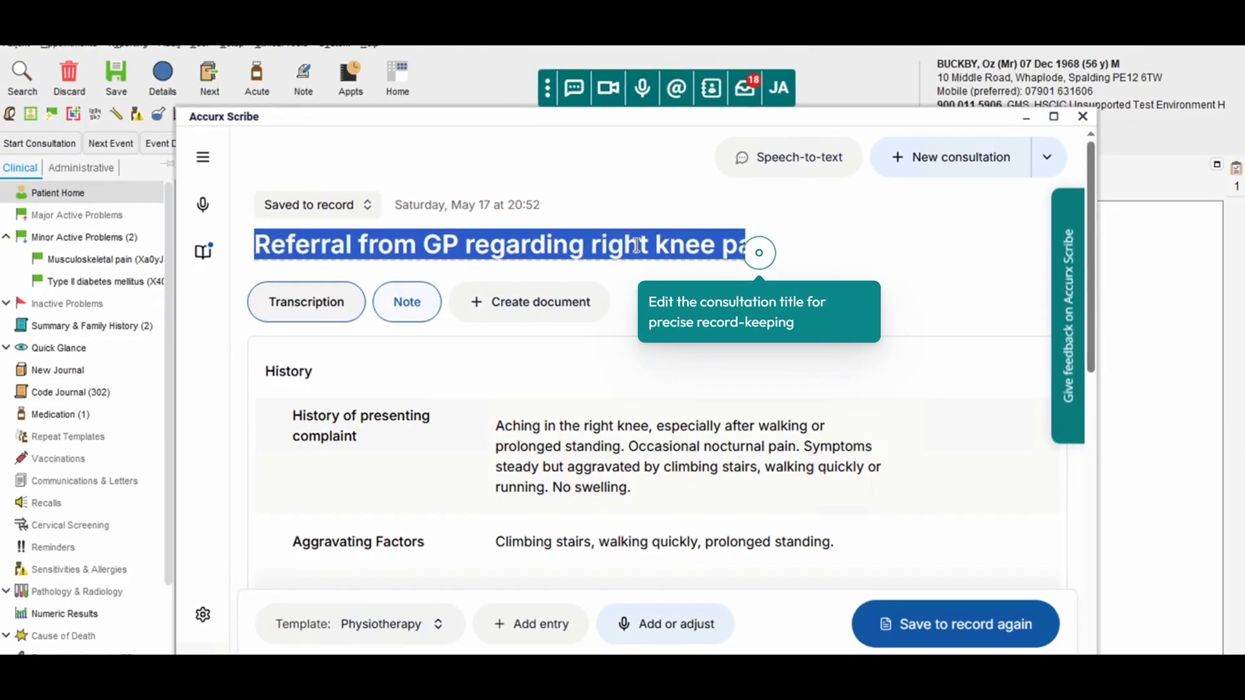
text(NHS)
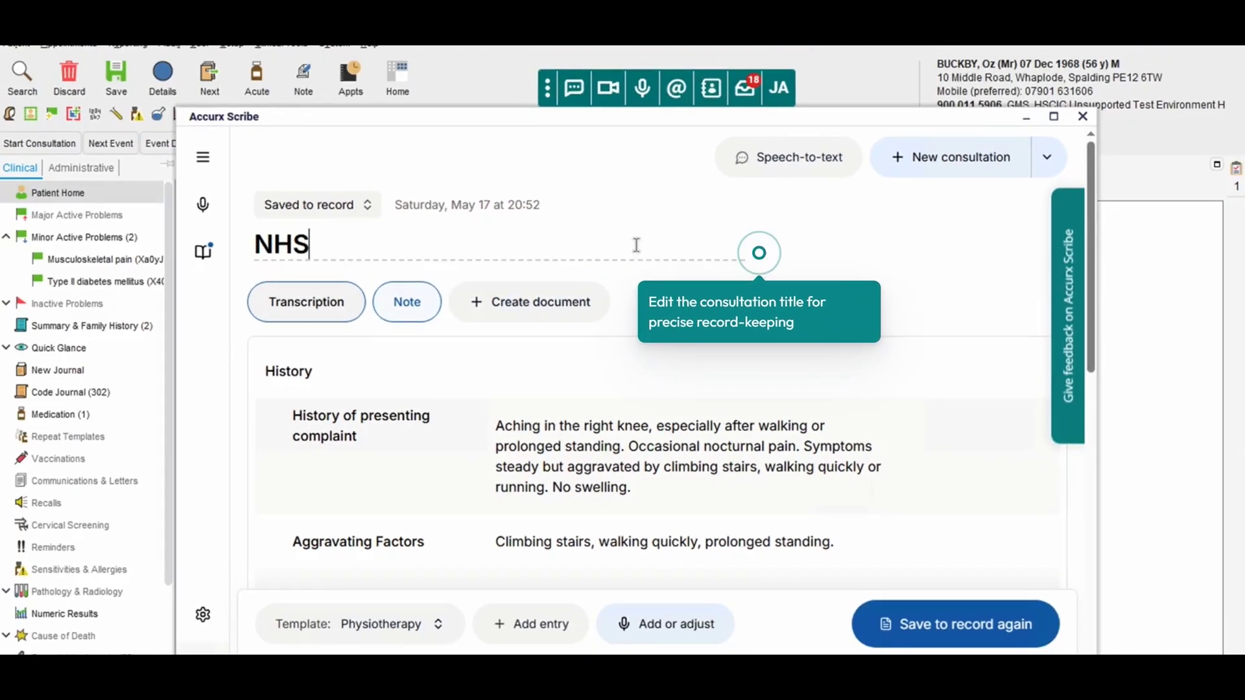
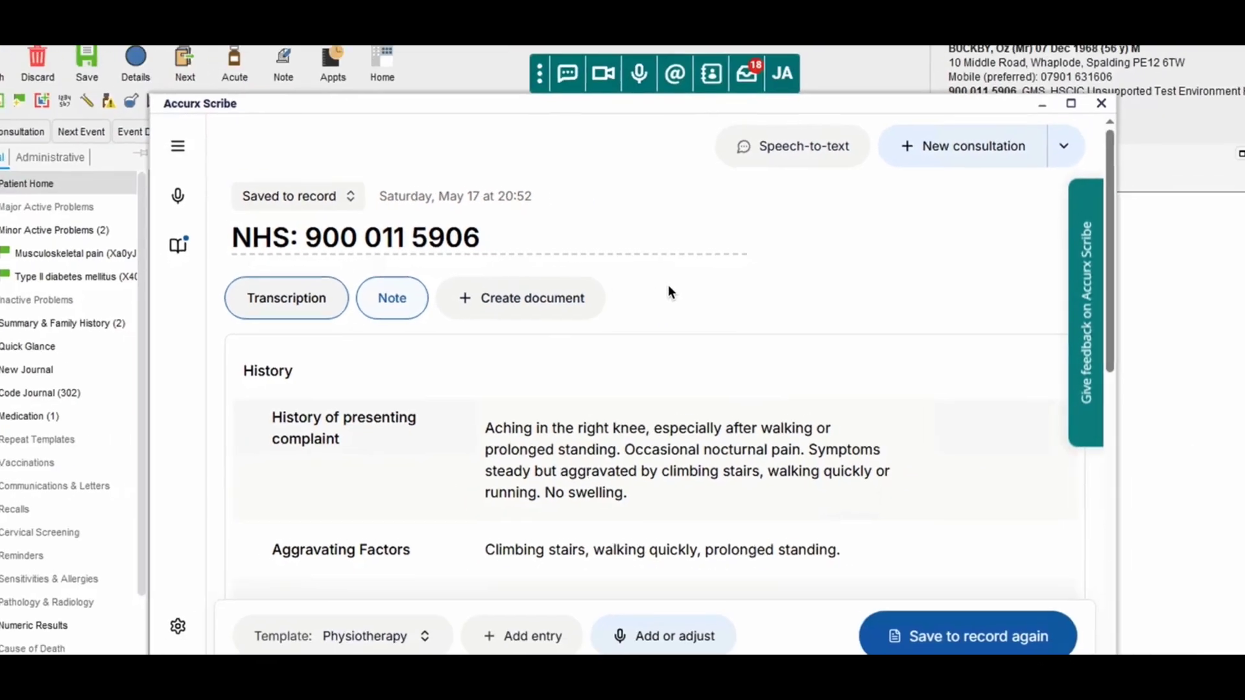
Generate an Accurx SMS from the consultation and copy its text to the clipboard.
click(570, 298)
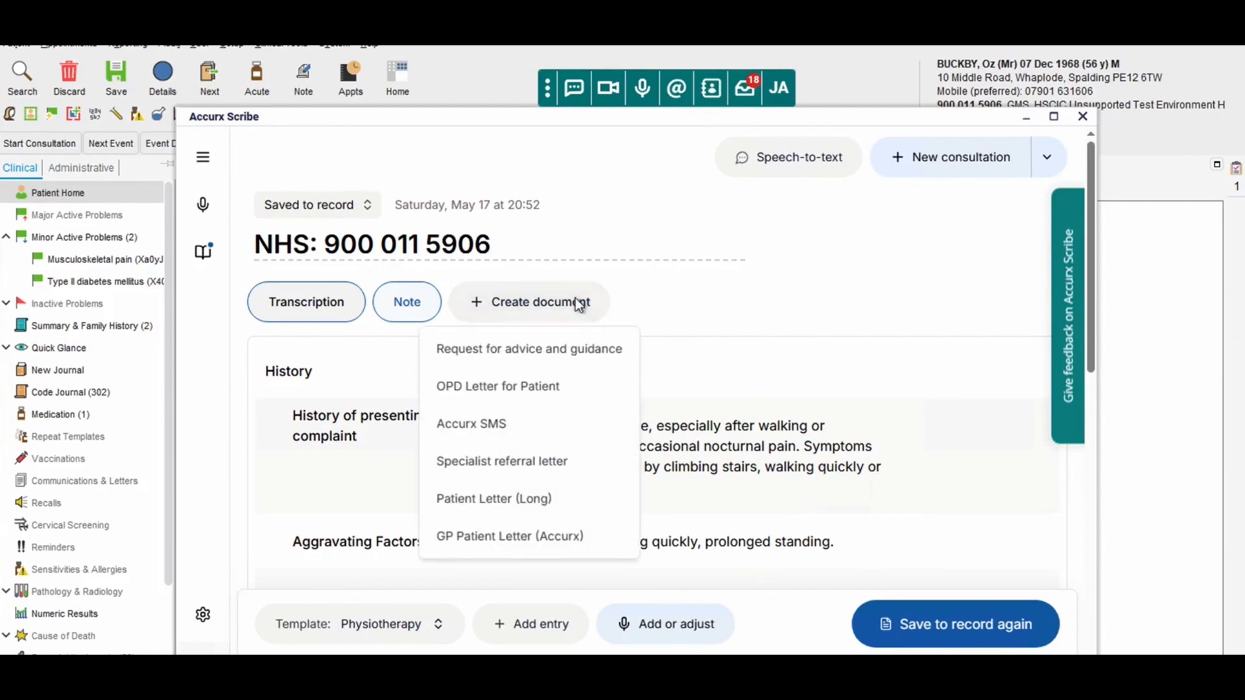
click(596, 423)
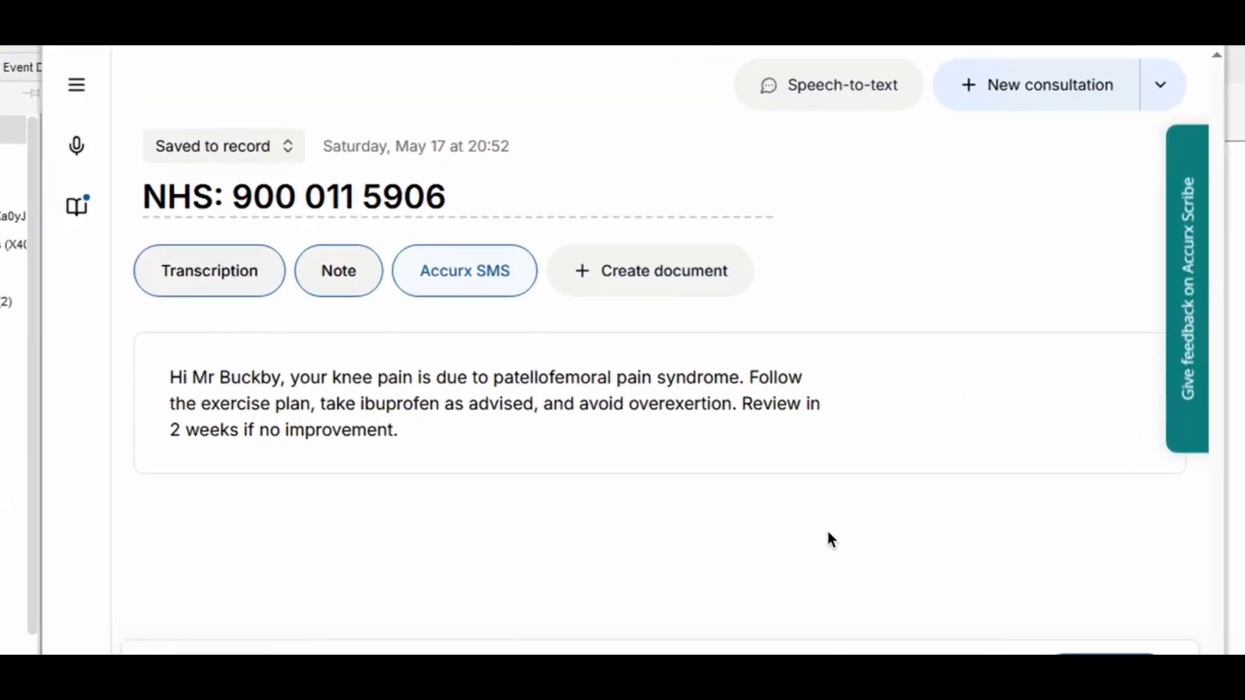
click(1060, 570)
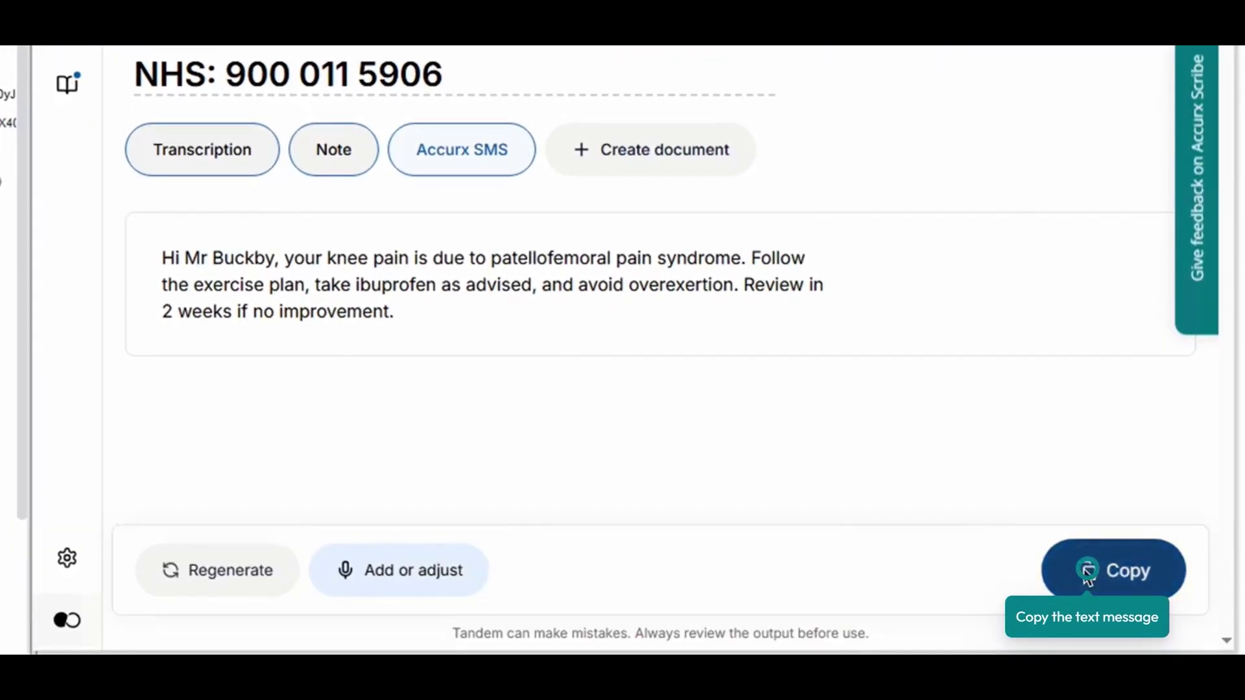
click(1087, 572)
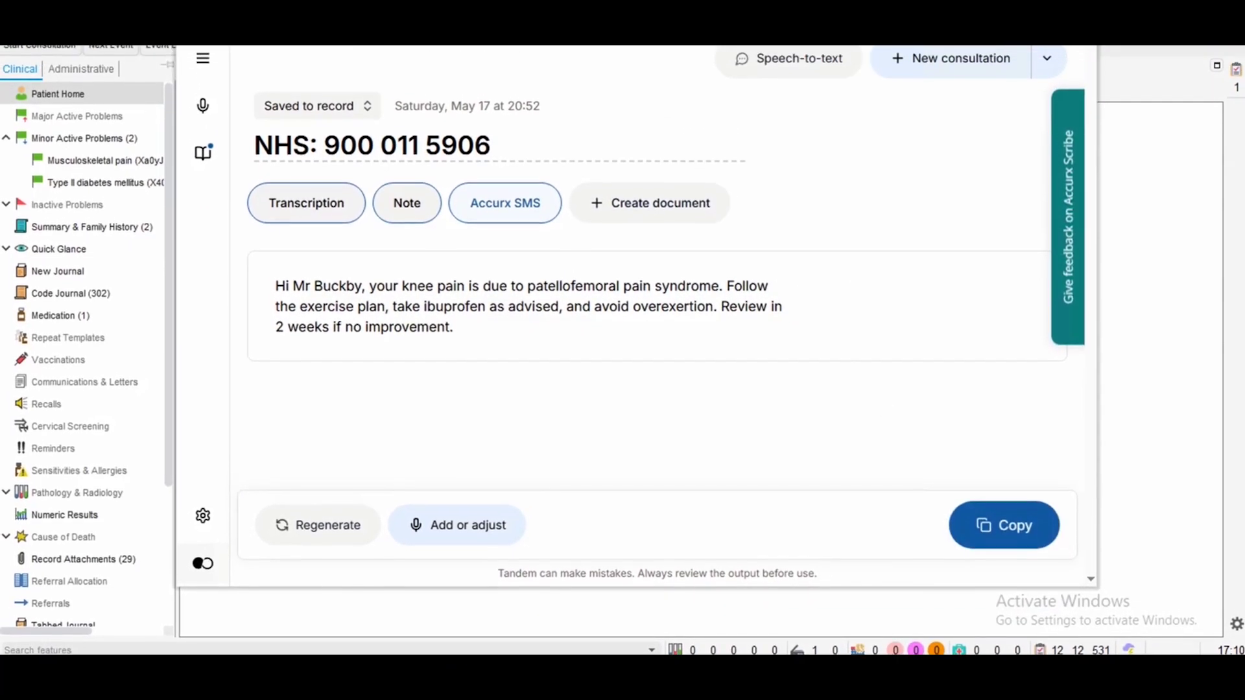
Send the copied knee-pain advice to the patient as a text message.
click(572, 69)
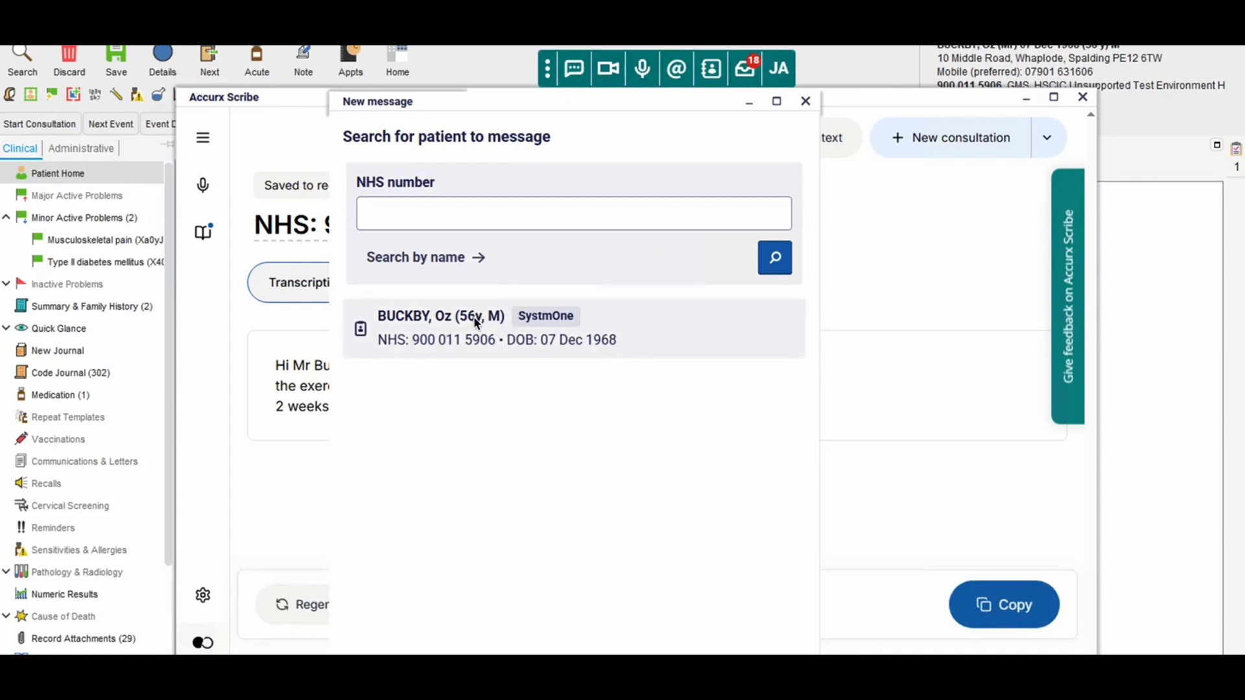
click(475, 320)
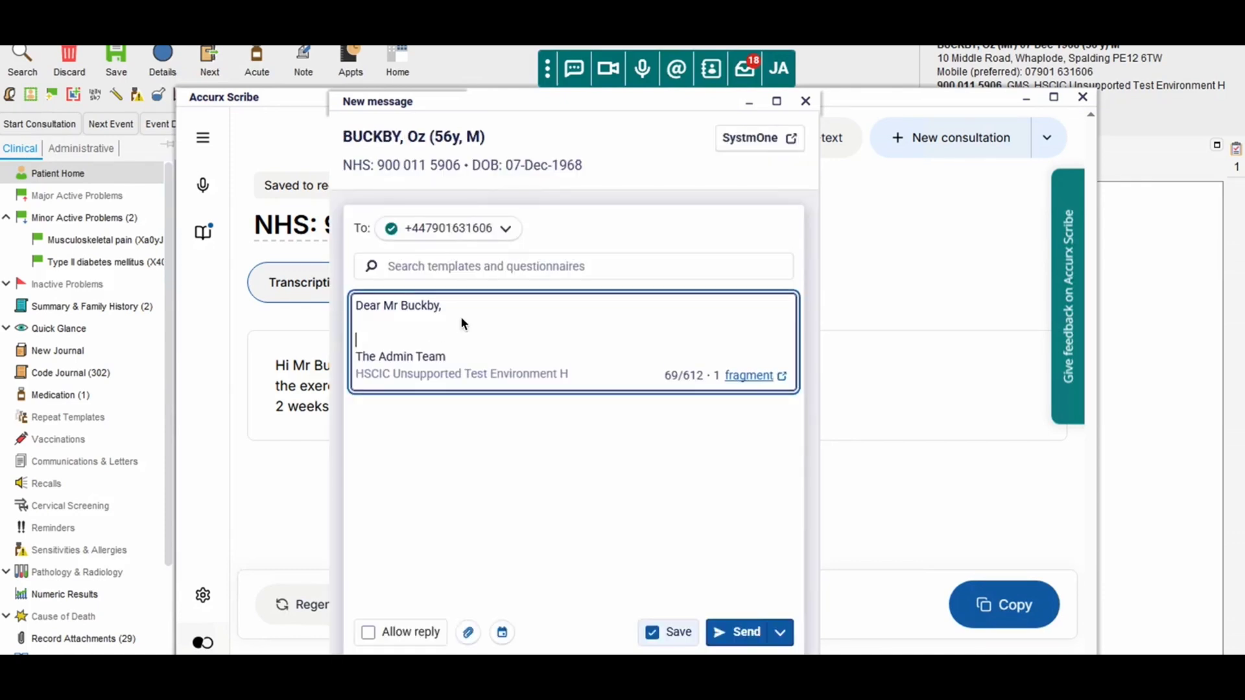
key(Return)
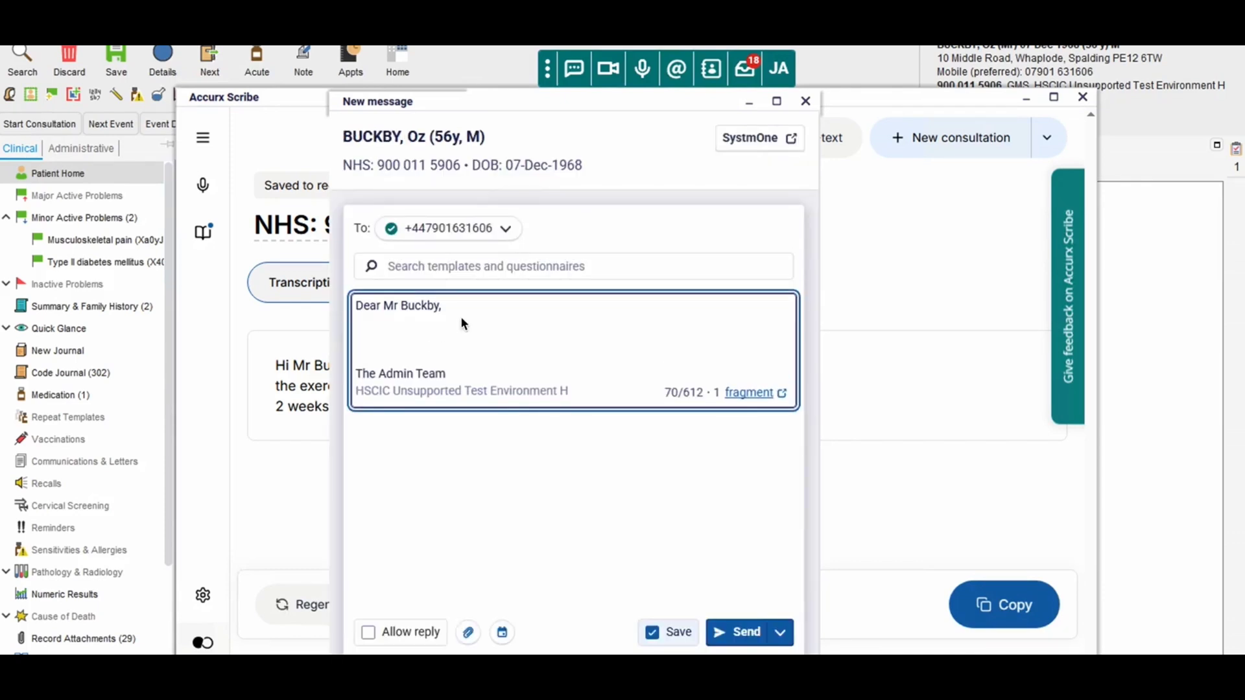
key(ctrl+v)
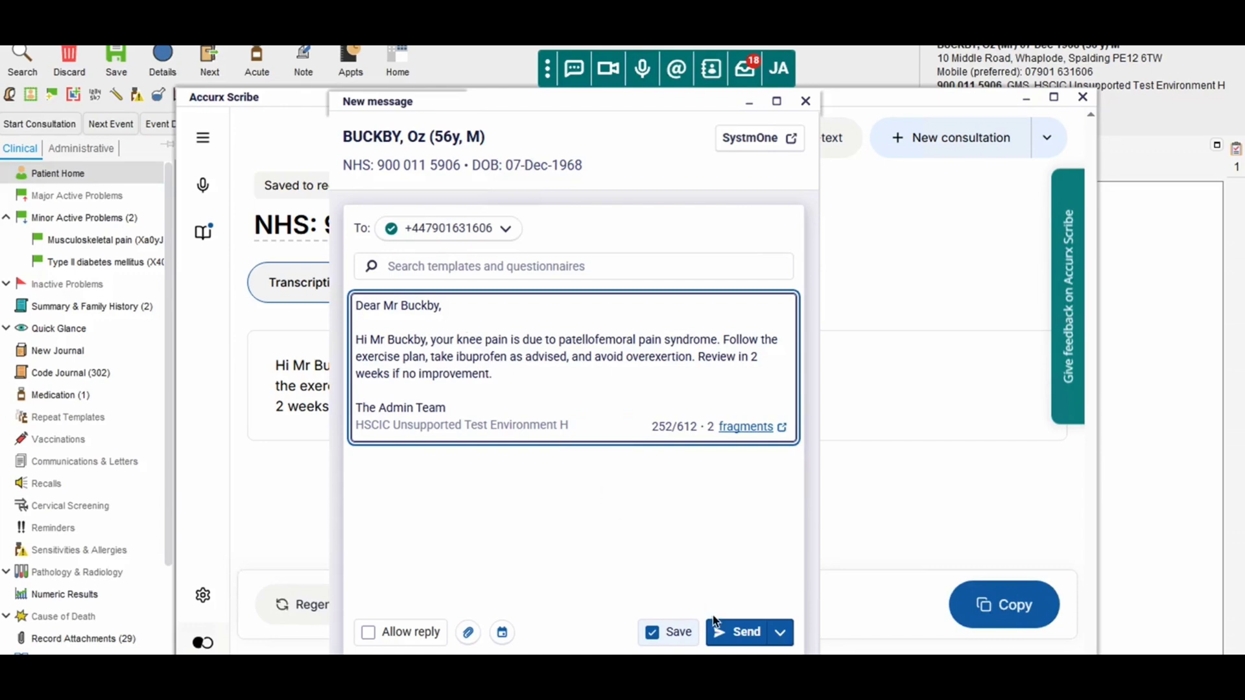
click(725, 632)
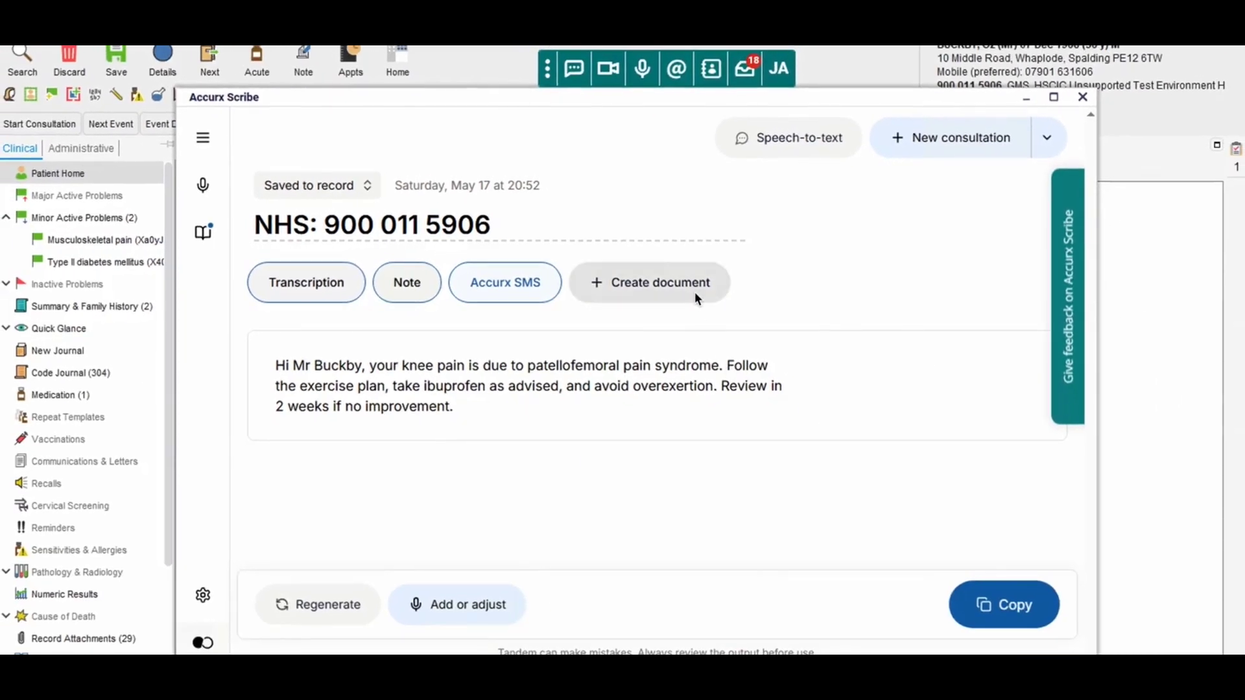
Generate a Request for advice and guidance, then a GP Patient Letter (Accurx).
click(694, 293)
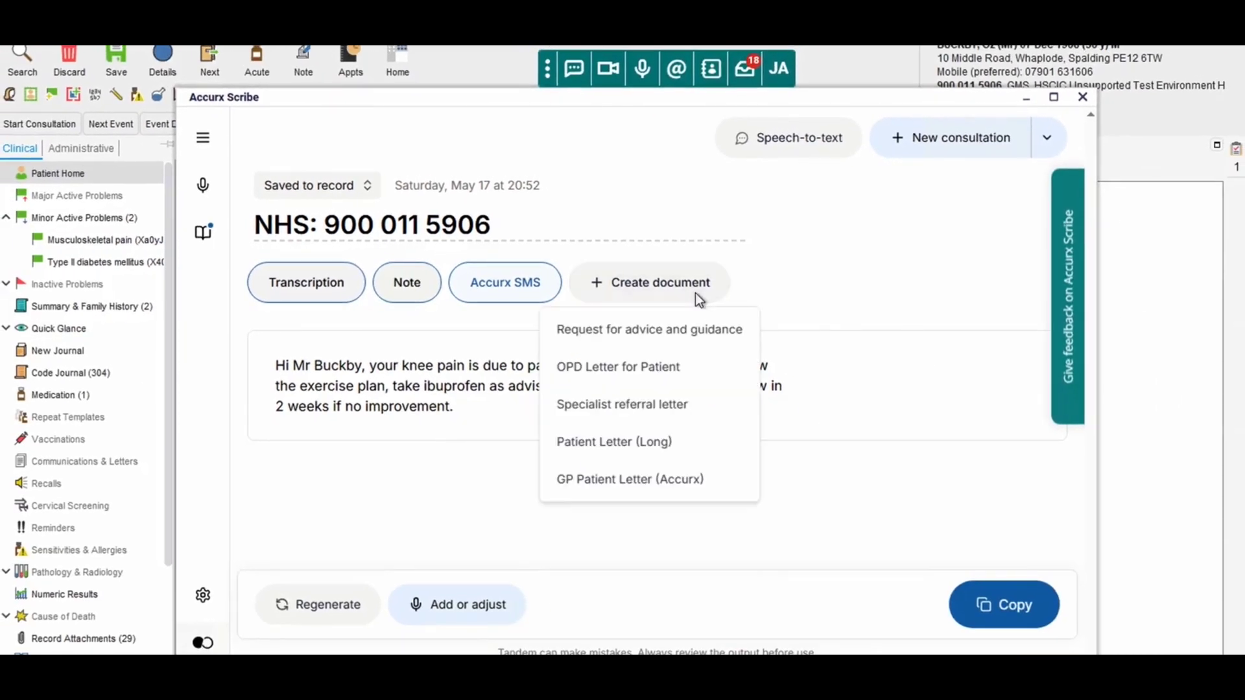
click(743, 337)
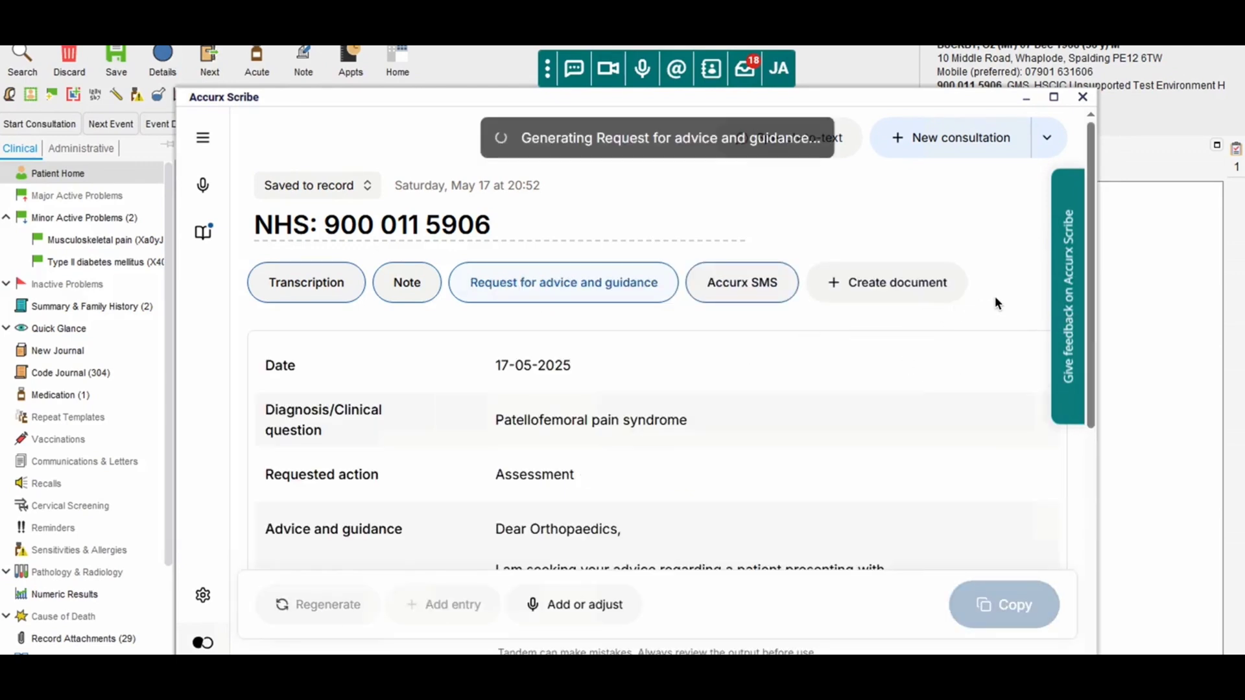
click(927, 288)
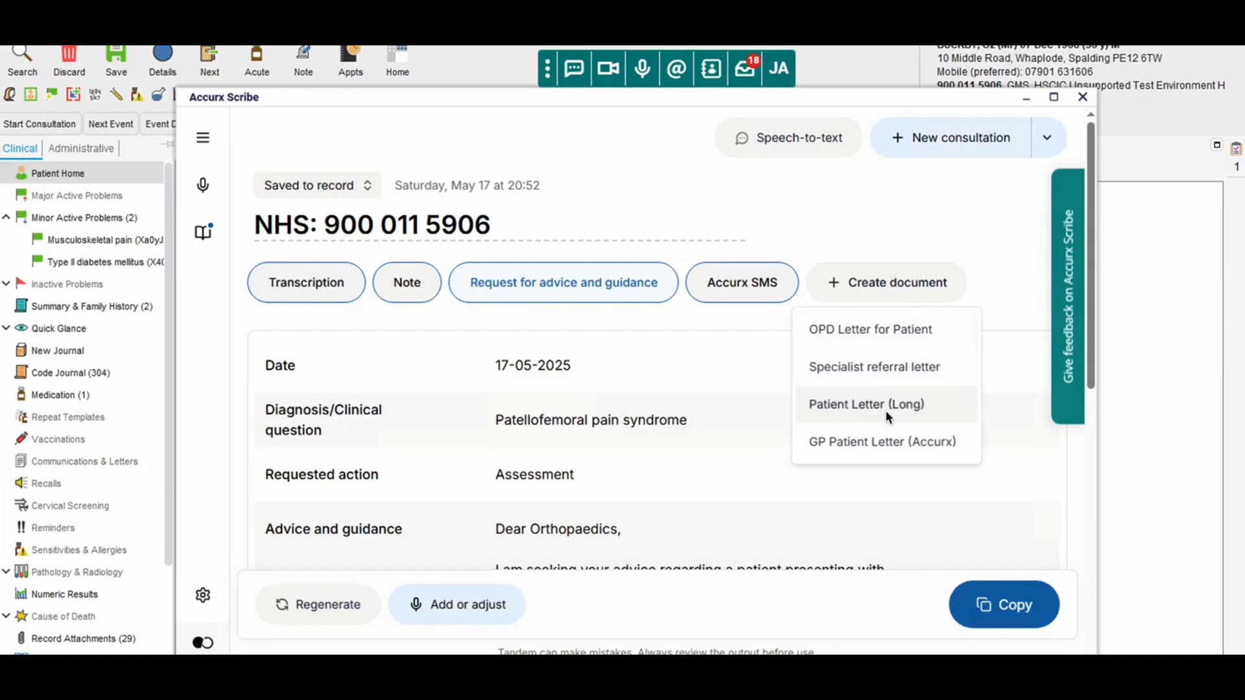
click(890, 442)
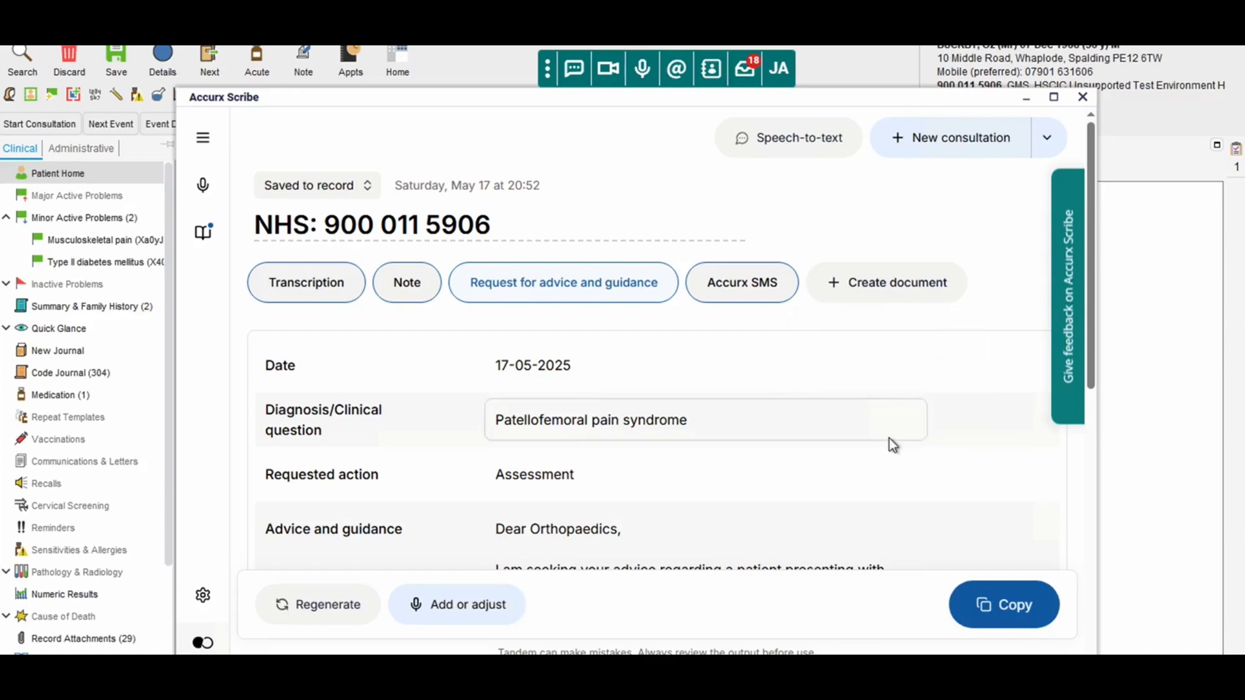